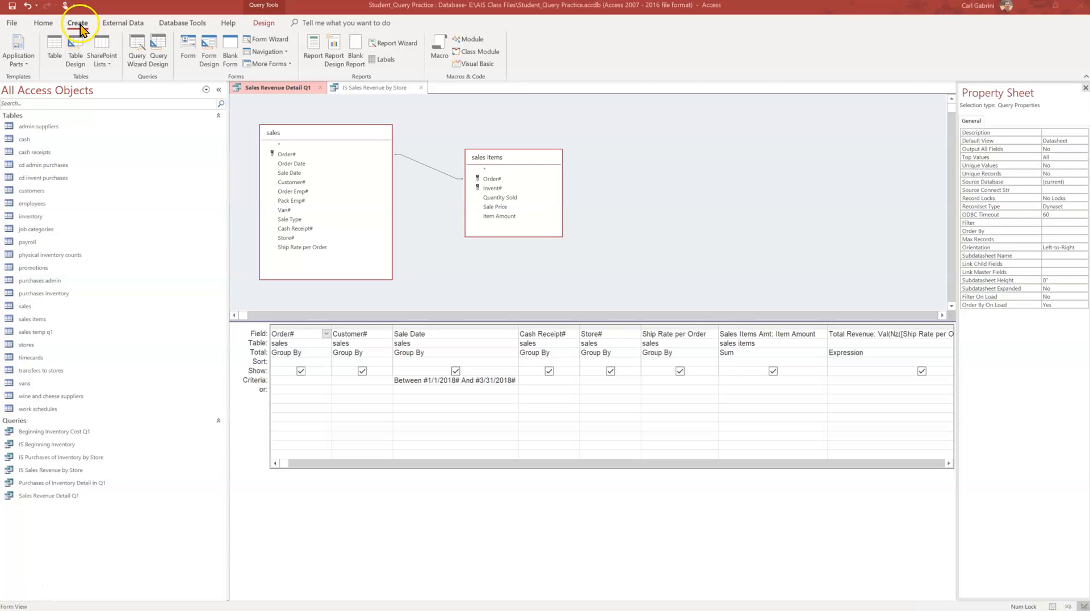
{"action": "left_click", "coordinate": [159, 62]}
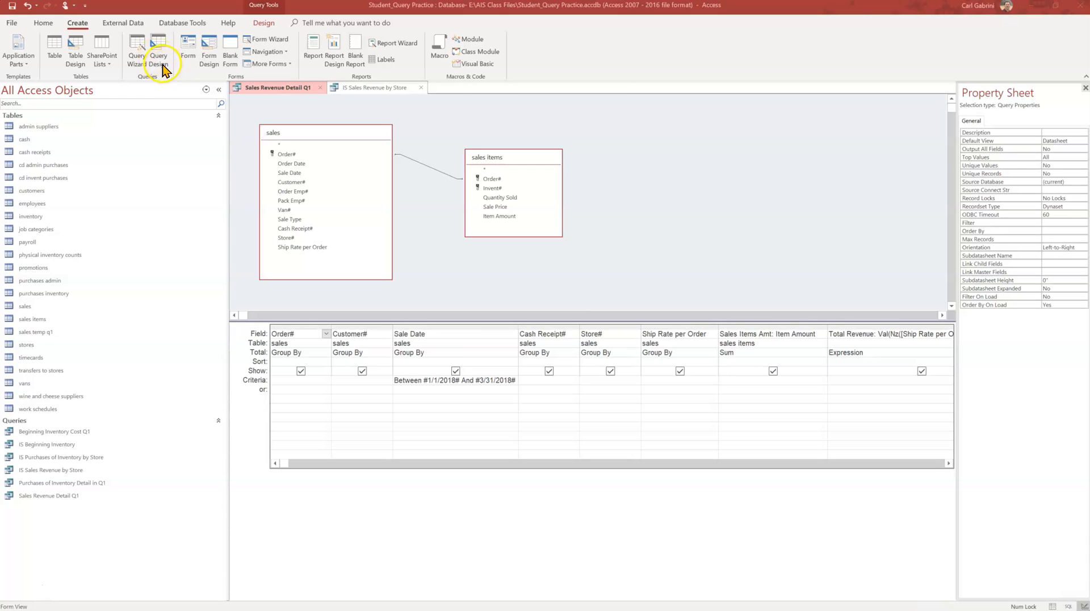
{"action": "left_click", "coordinate": [158, 53]}
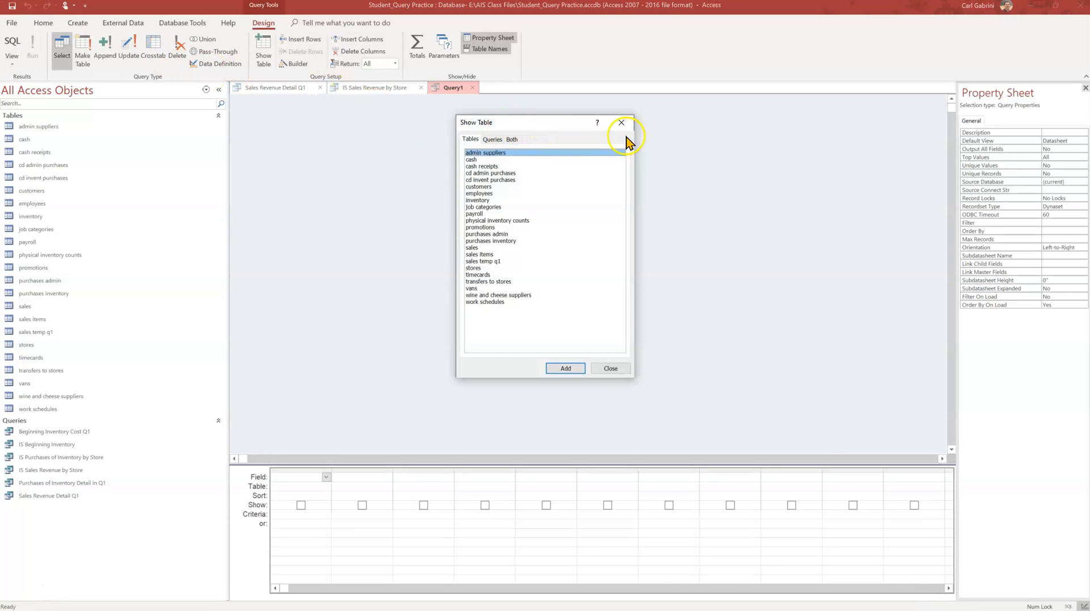
{"action": "left_click", "coordinate": [621, 370]}
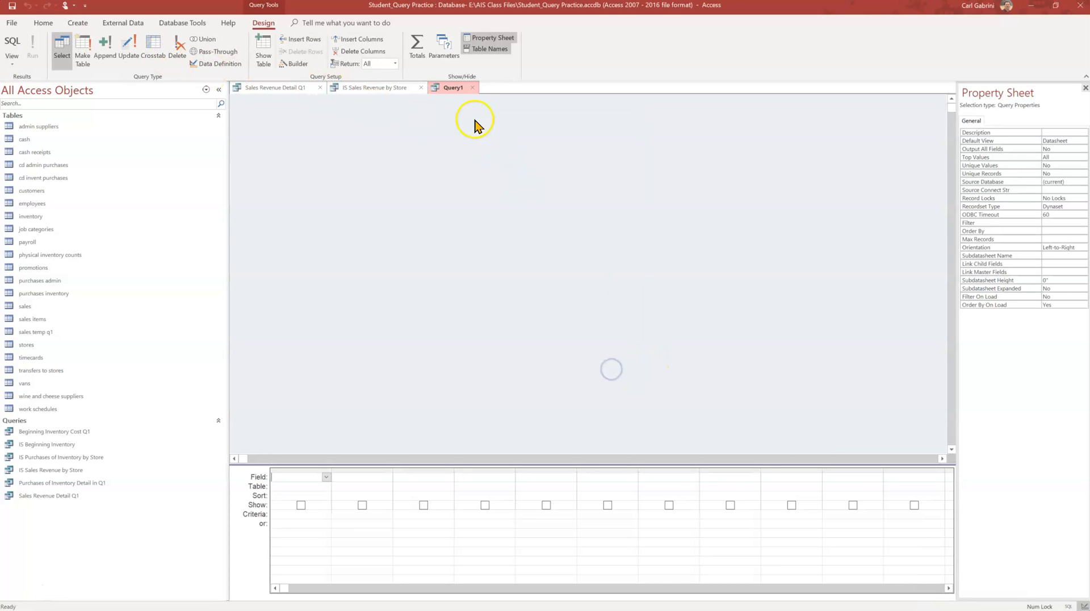
{"action": "left_click", "coordinate": [474, 89]}
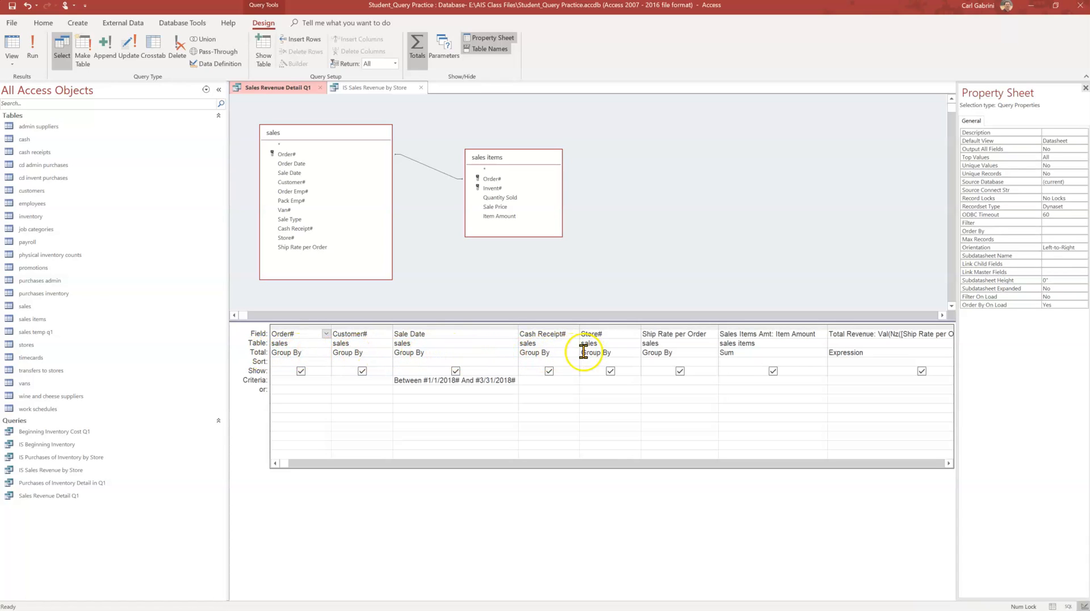
Step: Examine the totals option and the Sale Date criteria in the Sales Revenue Detail Q1 design grid
{"action": "left_click", "coordinate": [304, 342]}
{"action": "right_click", "coordinate": [304, 344]}
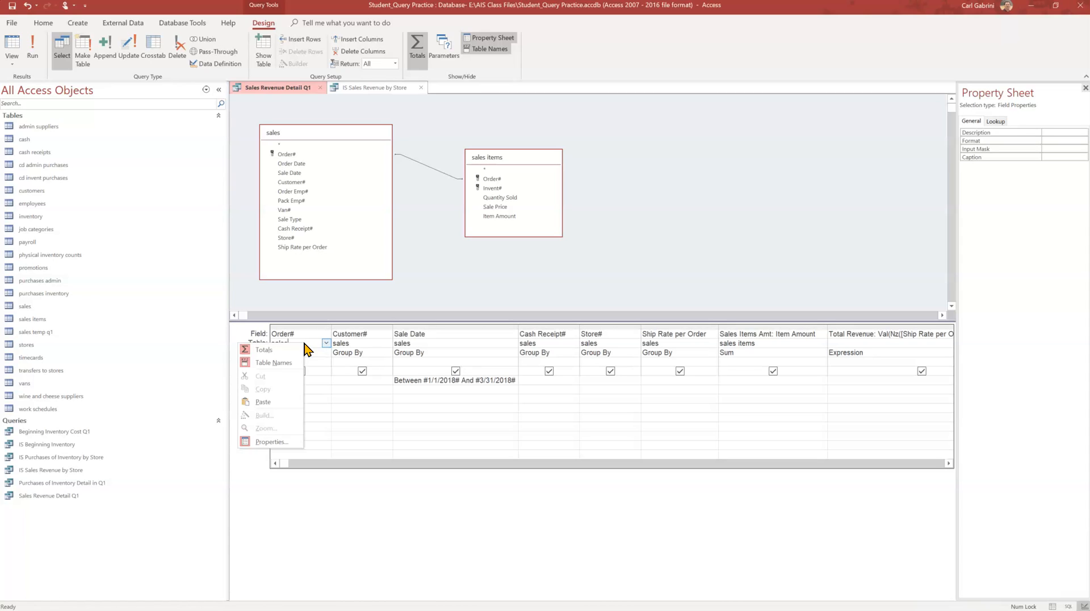
{"action": "left_click", "coordinate": [272, 353]}
{"action": "left_click", "coordinate": [464, 294]}
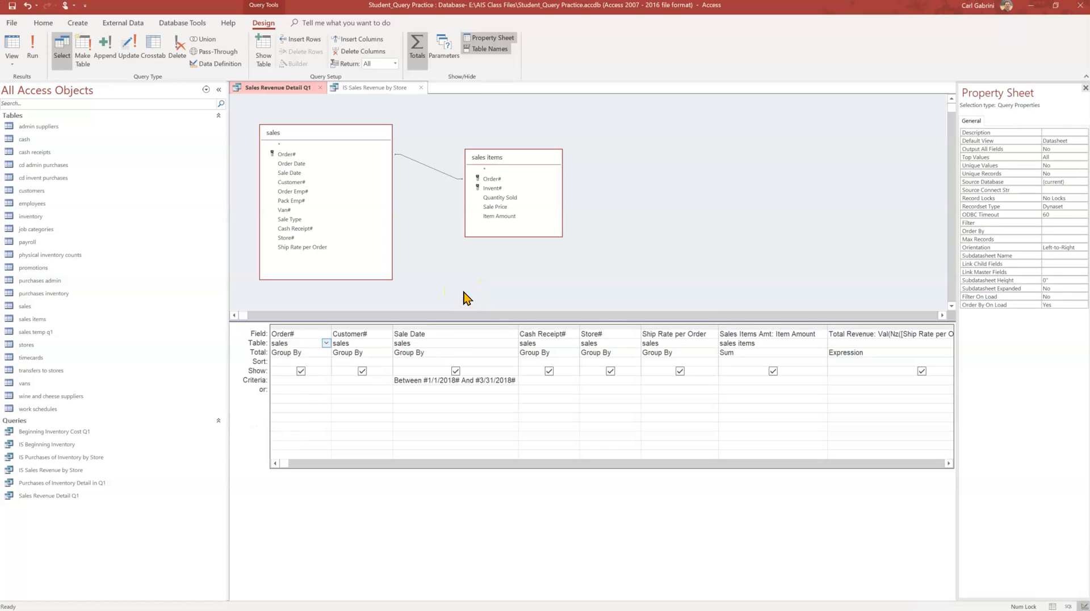
{"action": "left_click", "coordinate": [273, 400]}
{"action": "left_click", "coordinate": [391, 379]}
{"action": "left_click", "coordinate": [416, 381]}
Step: Set the aggregate function of the Sales Items Amt column to Sum
{"action": "left_click", "coordinate": [724, 333]}
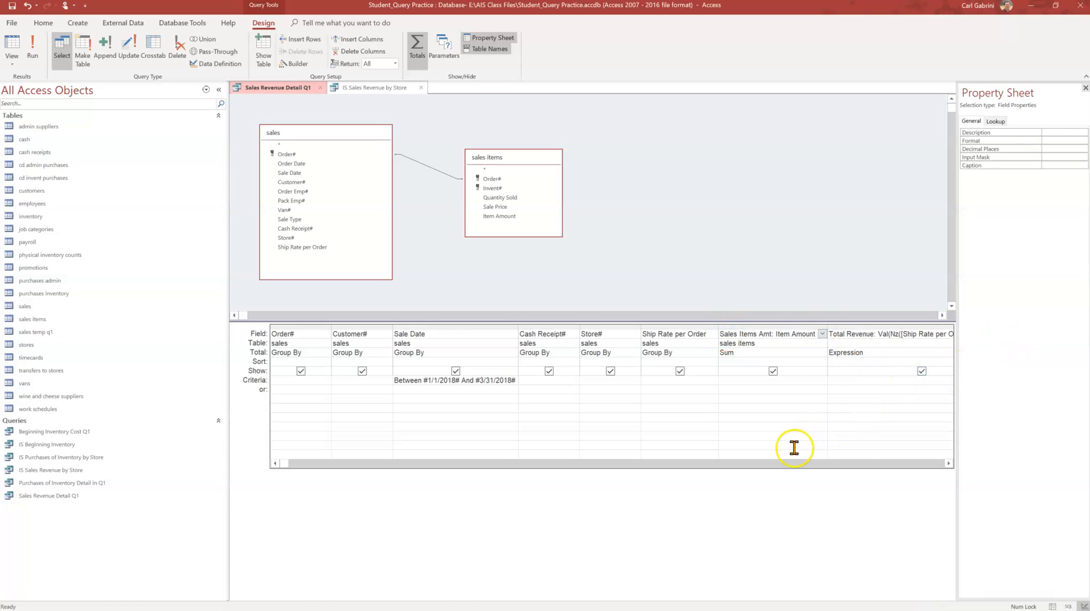
{"action": "left_click", "coordinate": [812, 336]}
{"action": "left_click", "coordinate": [821, 353]}
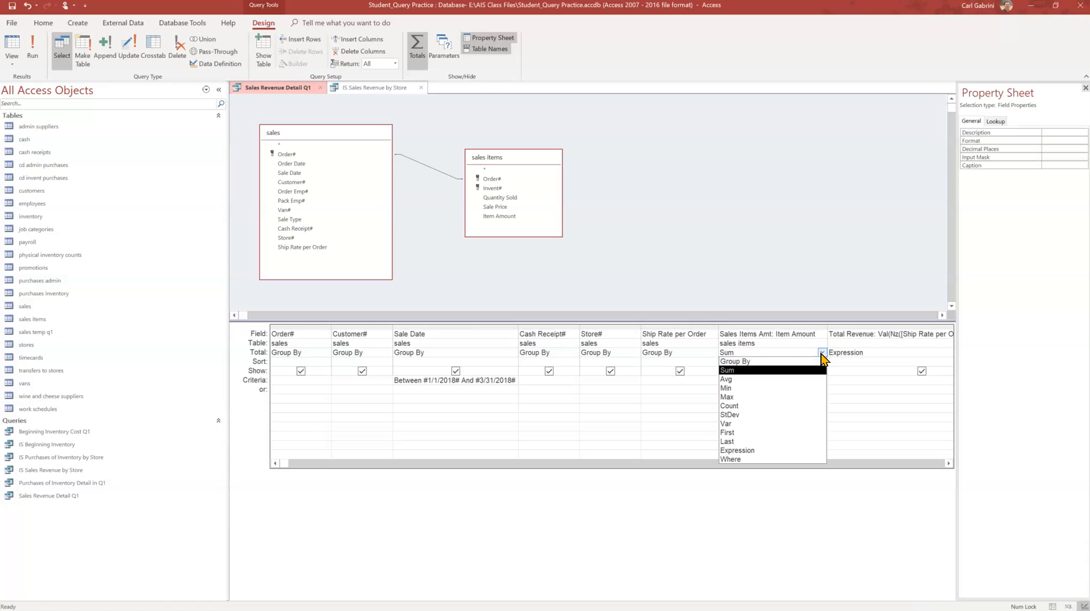
{"action": "left_click", "coordinate": [739, 372]}
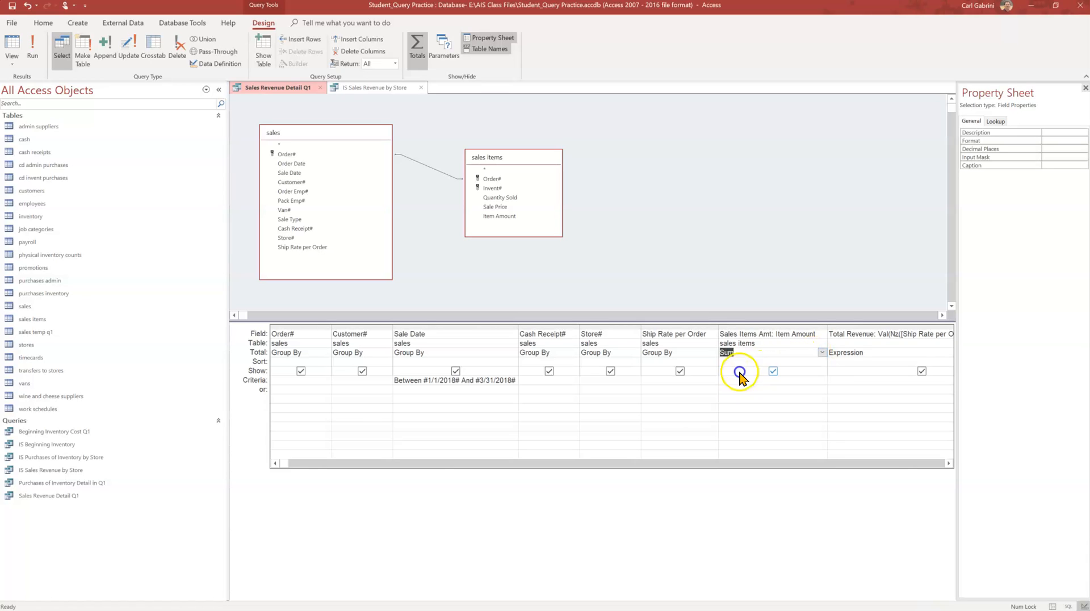
{"action": "left_click", "coordinate": [774, 373]}
Step: Fit the Total Revenue column's width to its full expression in the design grid
{"action": "left_click", "coordinate": [607, 465]}
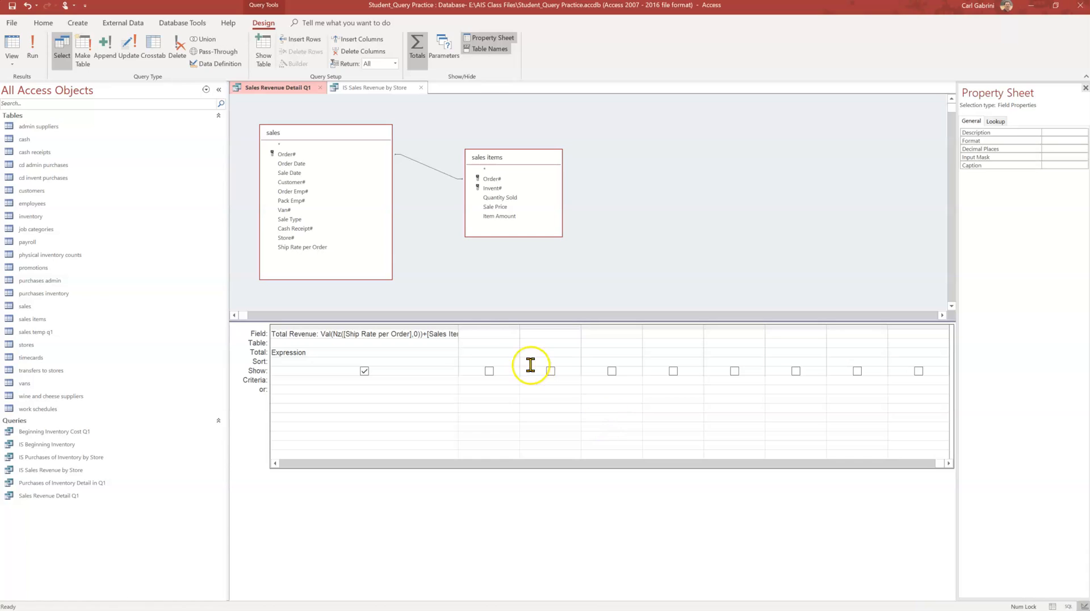
{"action": "double_click", "coordinate": [458, 326]}
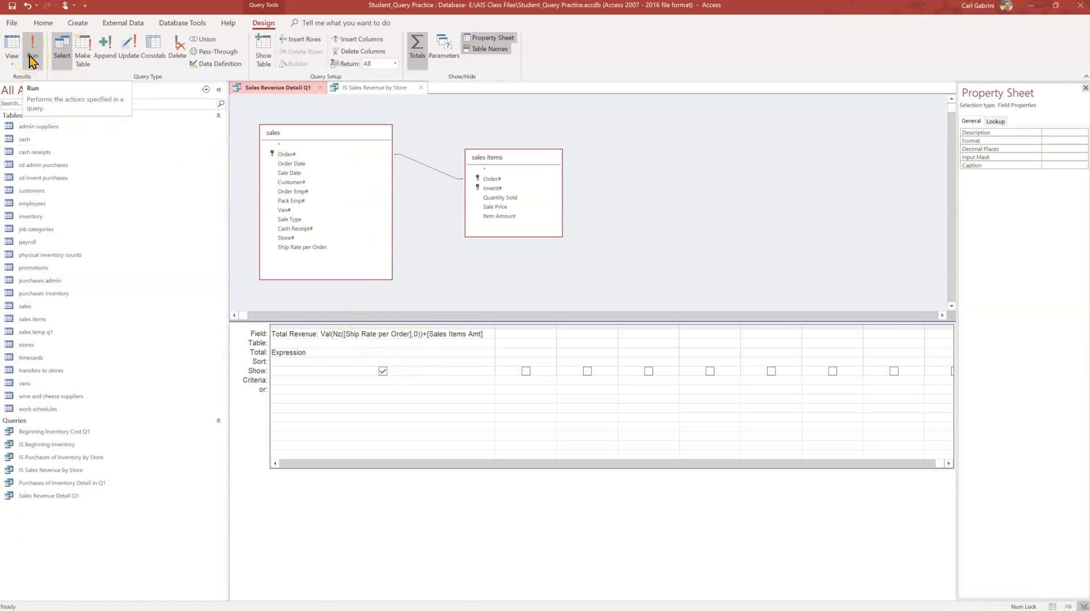
Step: Display Sales Revenue Detail Q1 in Datasheet View and examine the ship rate, sales item and total revenue amounts
{"action": "right_click", "coordinate": [269, 94]}
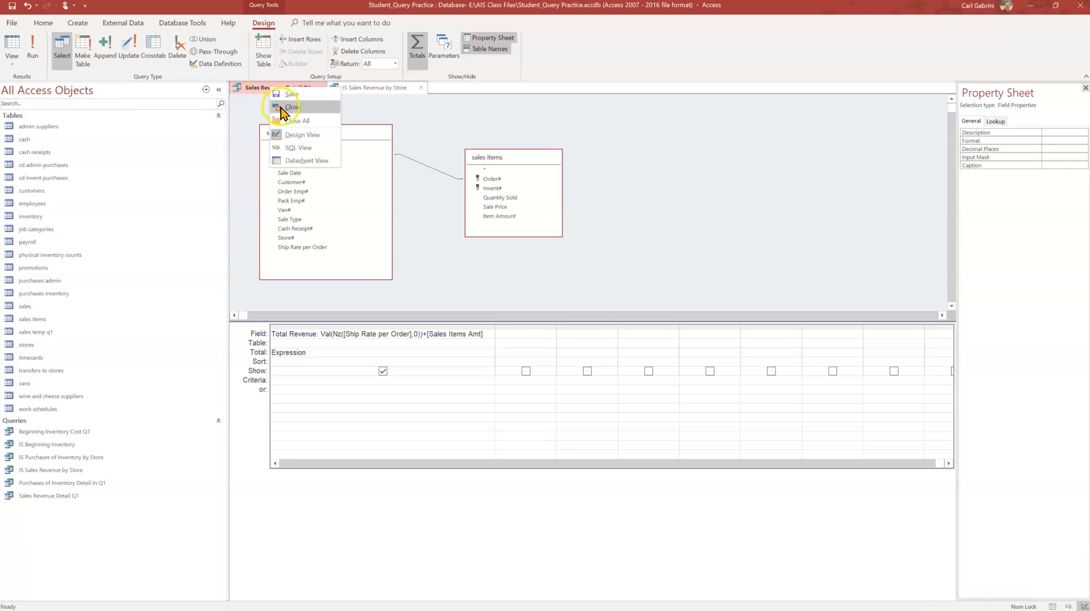
{"action": "left_click", "coordinate": [292, 161]}
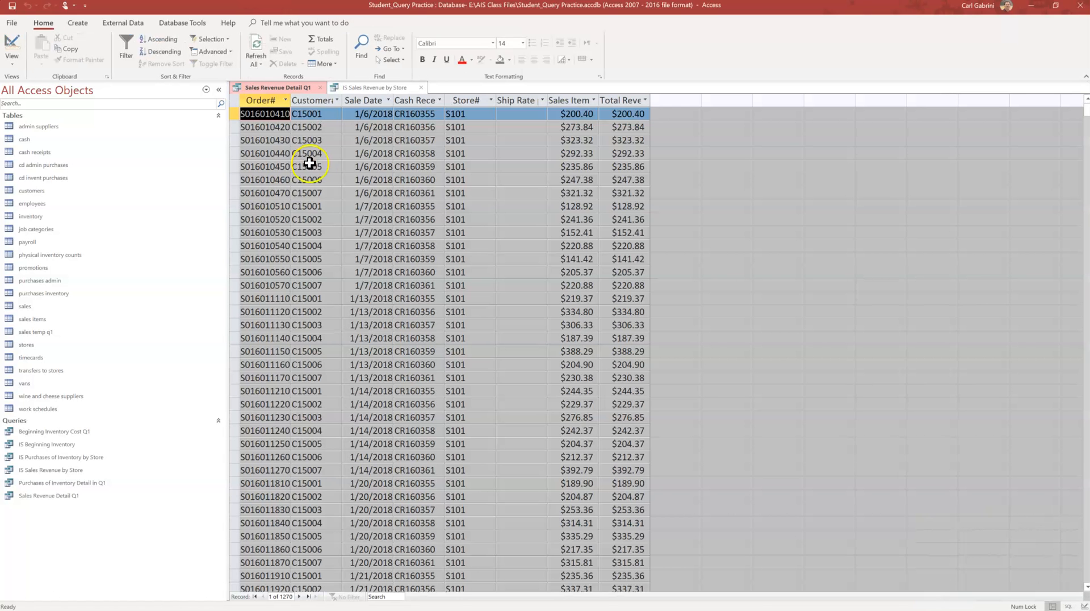
{"action": "scroll", "coordinate": [513, 225], "scroll_direction": "down", "scroll_amount": 20}
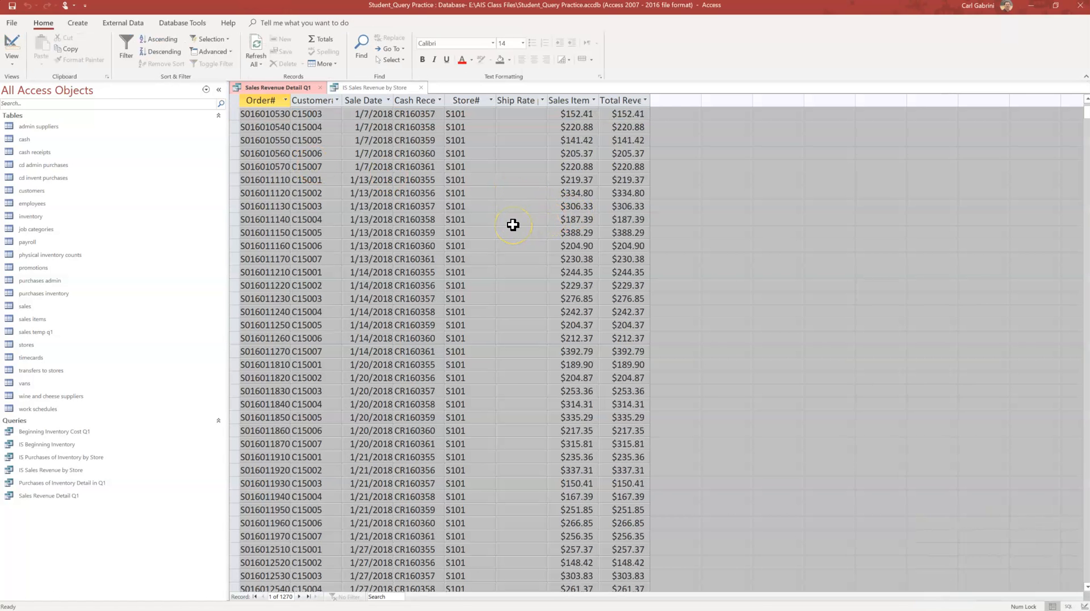
{"action": "scroll", "coordinate": [513, 225], "scroll_direction": "down", "scroll_amount": 20}
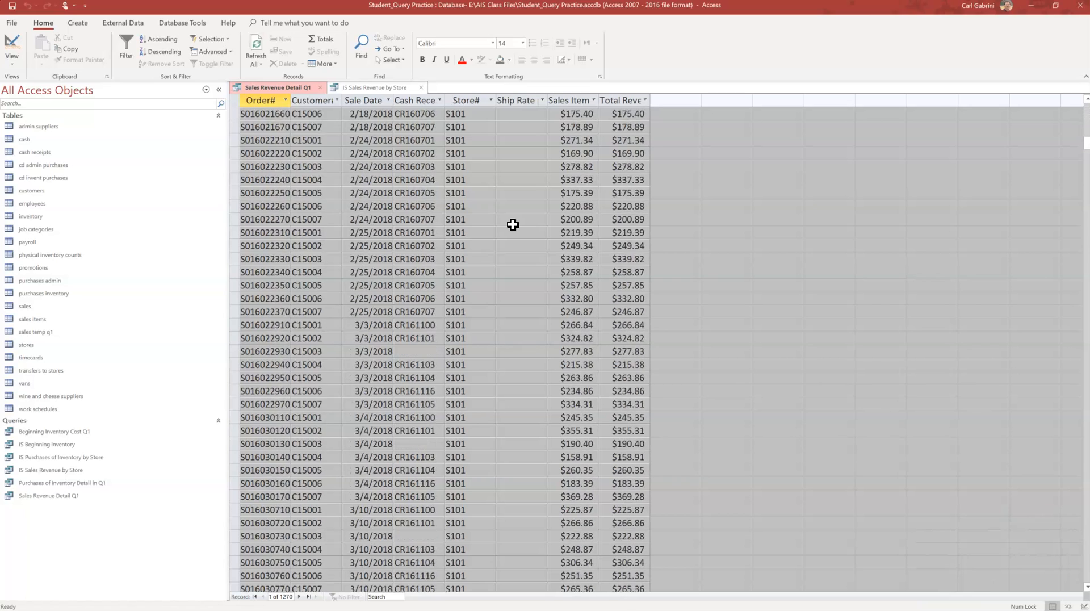
{"action": "scroll", "coordinate": [513, 225], "scroll_direction": "down", "scroll_amount": 20}
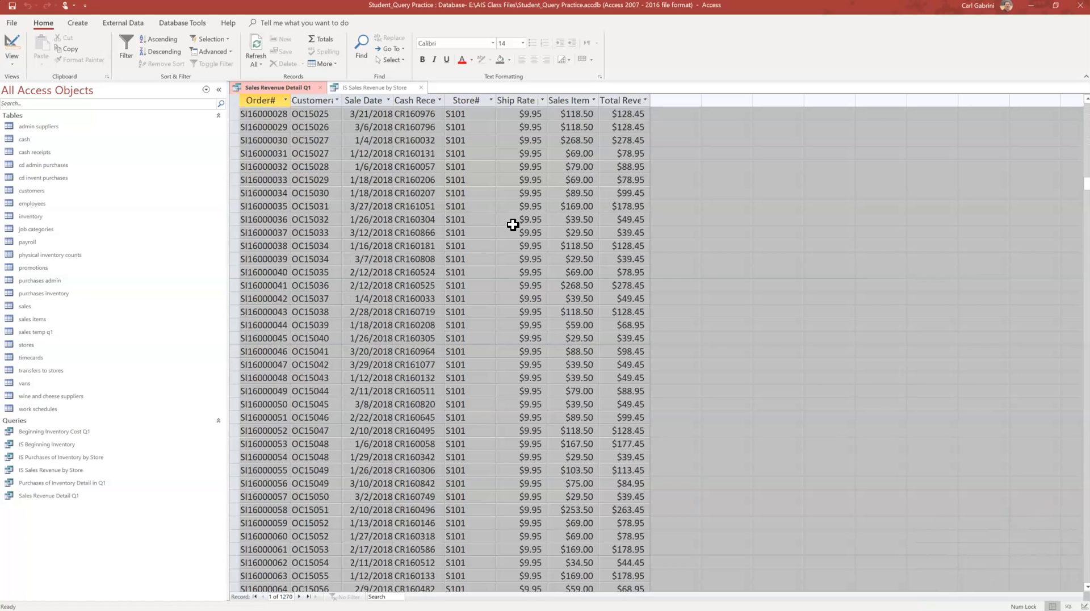
{"action": "scroll", "coordinate": [512, 225], "scroll_direction": "down", "scroll_amount": 5}
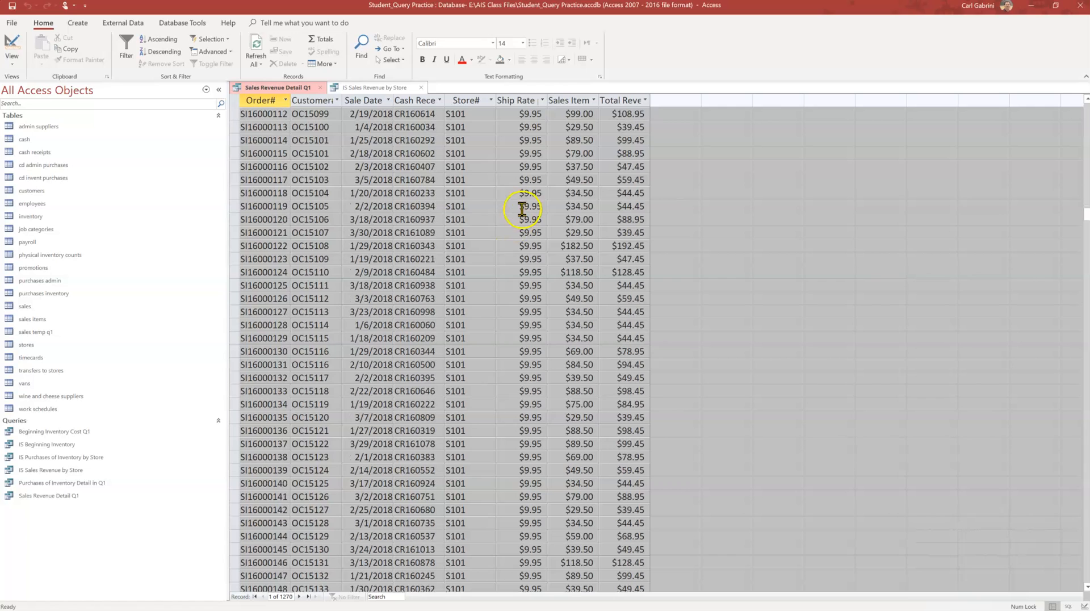
{"action": "scroll", "coordinate": [579, 250], "scroll_direction": "down", "scroll_amount": 17}
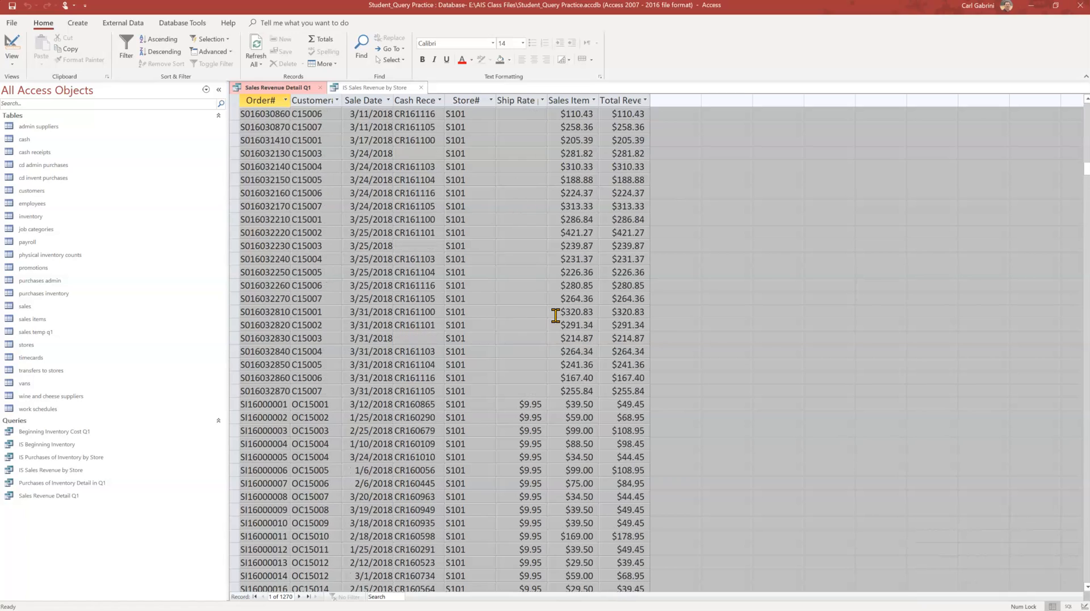
{"action": "scroll", "coordinate": [555, 315], "scroll_direction": "up", "scroll_amount": 20}
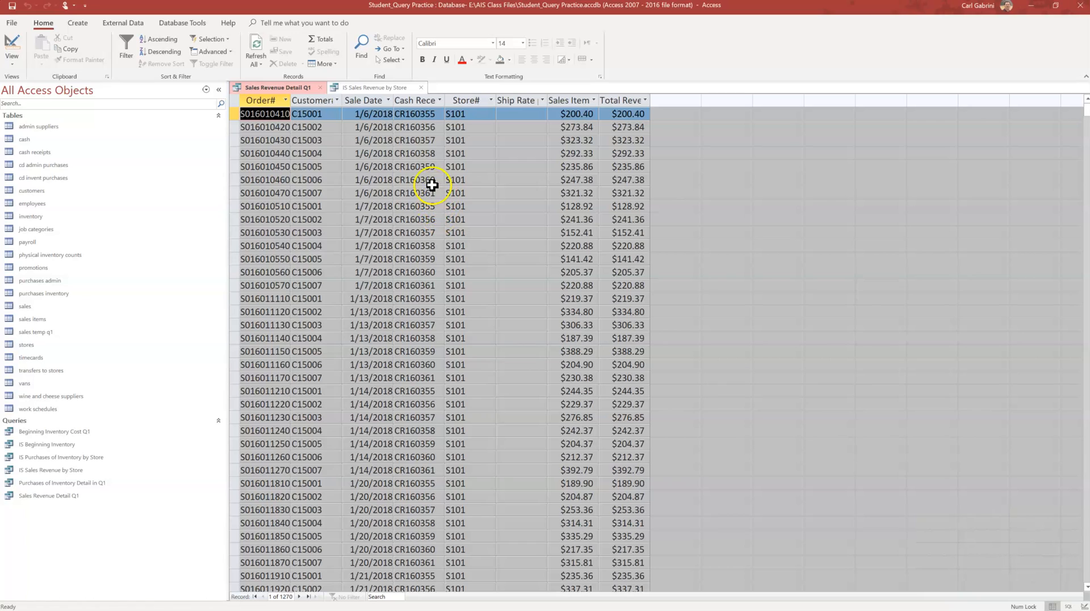
Step: Open the IS Sales Revenue by Store query in Design View and fit the revenue column's width to its contents
{"action": "left_click", "coordinate": [356, 92]}
{"action": "right_click", "coordinate": [357, 92]}
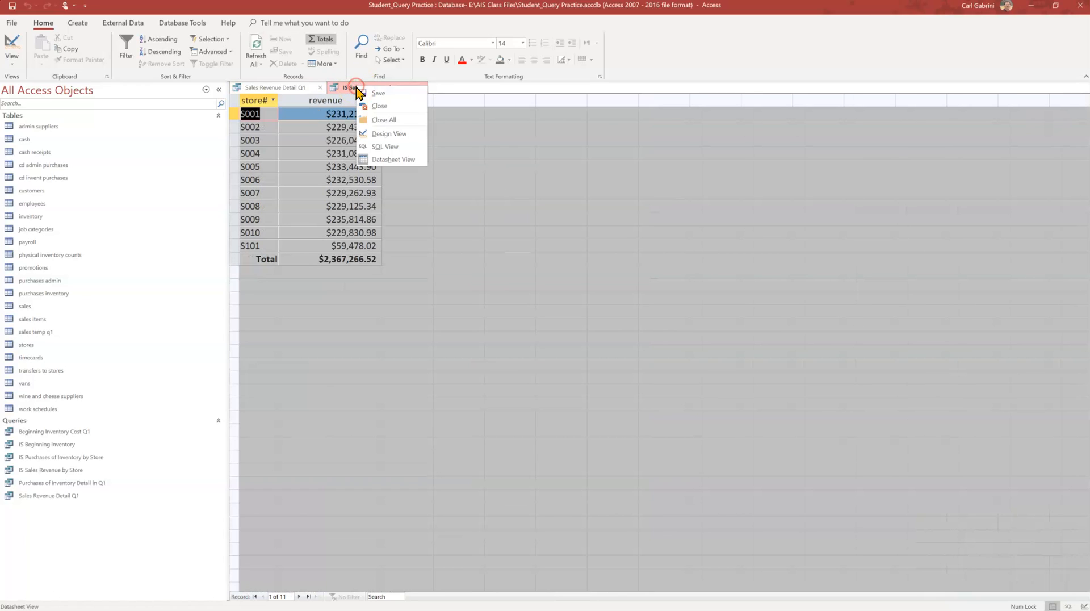
{"action": "left_click", "coordinate": [388, 132]}
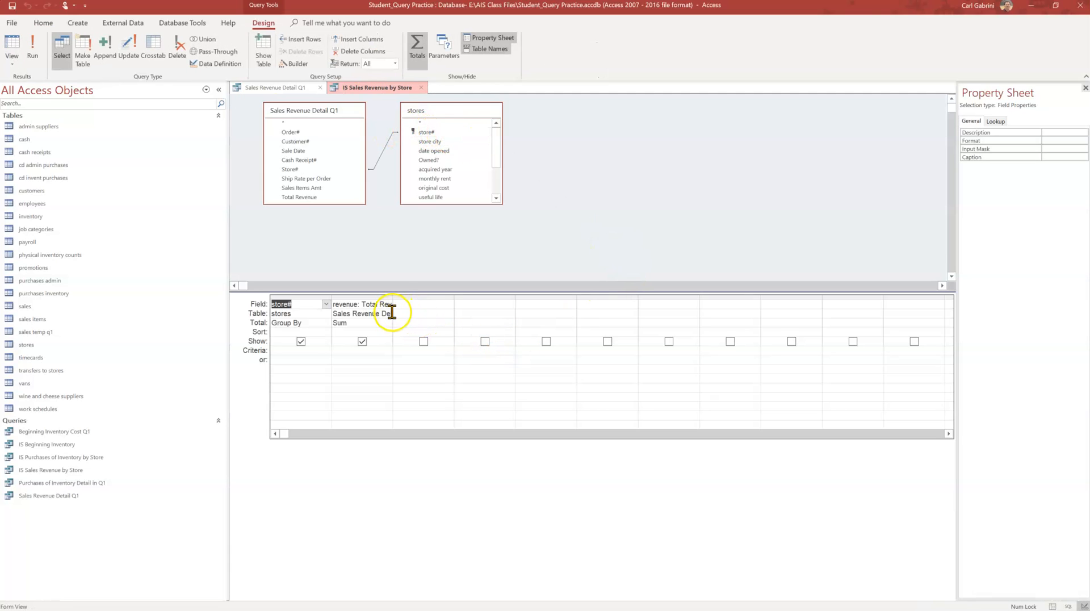
{"action": "double_click", "coordinate": [393, 299]}
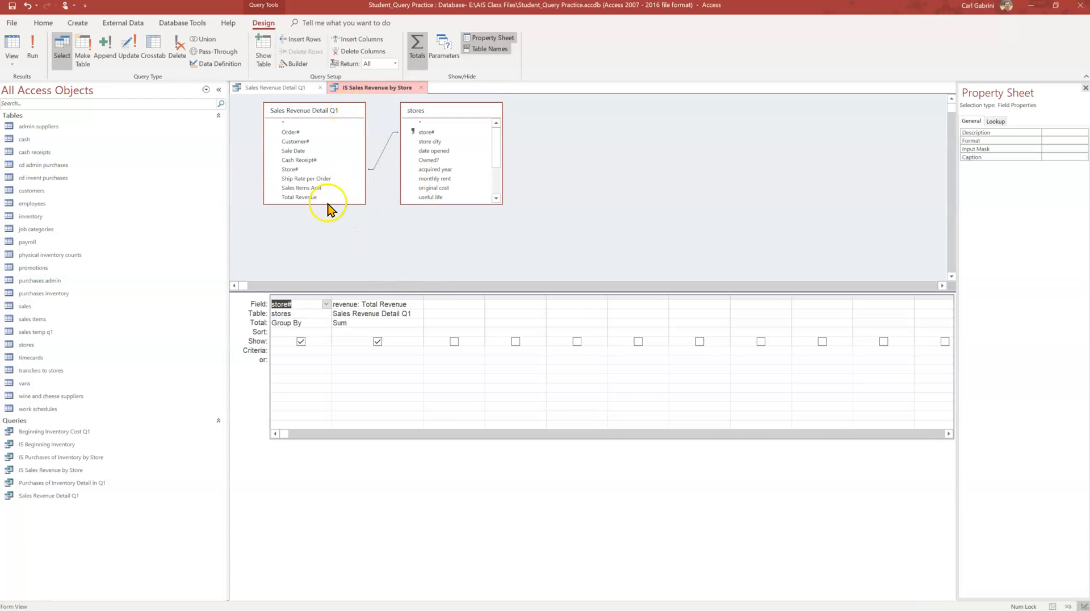
{"action": "mouse_move", "coordinate": [307, 206]}
{"action": "left_click", "coordinate": [376, 343]}
Step: Display IS Sales Revenue by Store in Datasheet View and set the total for the revenue column to Sum
{"action": "left_click", "coordinate": [371, 86]}
{"action": "right_click", "coordinate": [371, 87]}
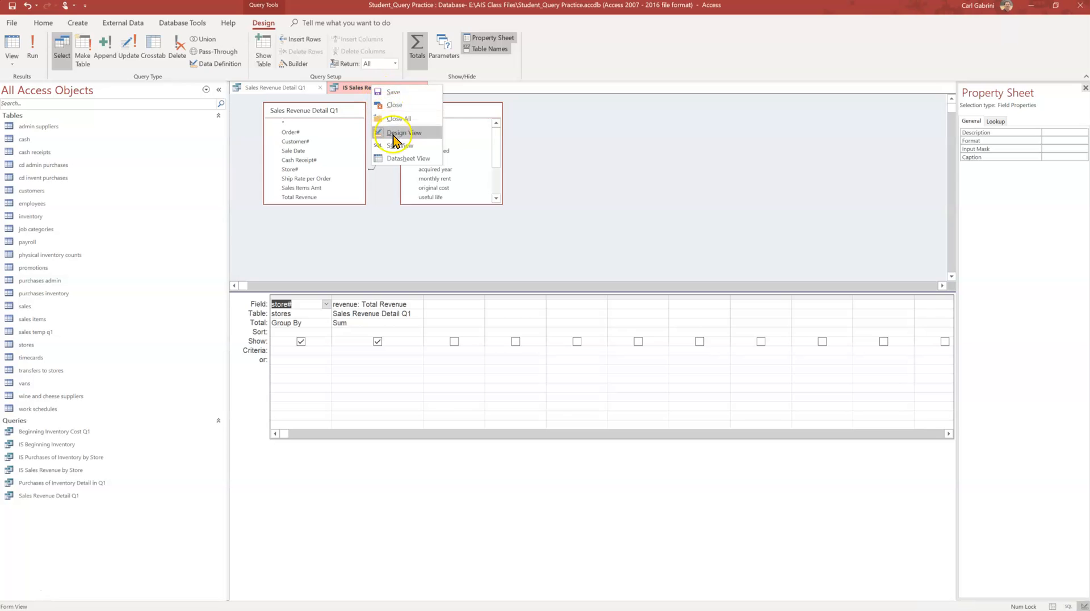
{"action": "left_click", "coordinate": [395, 157]}
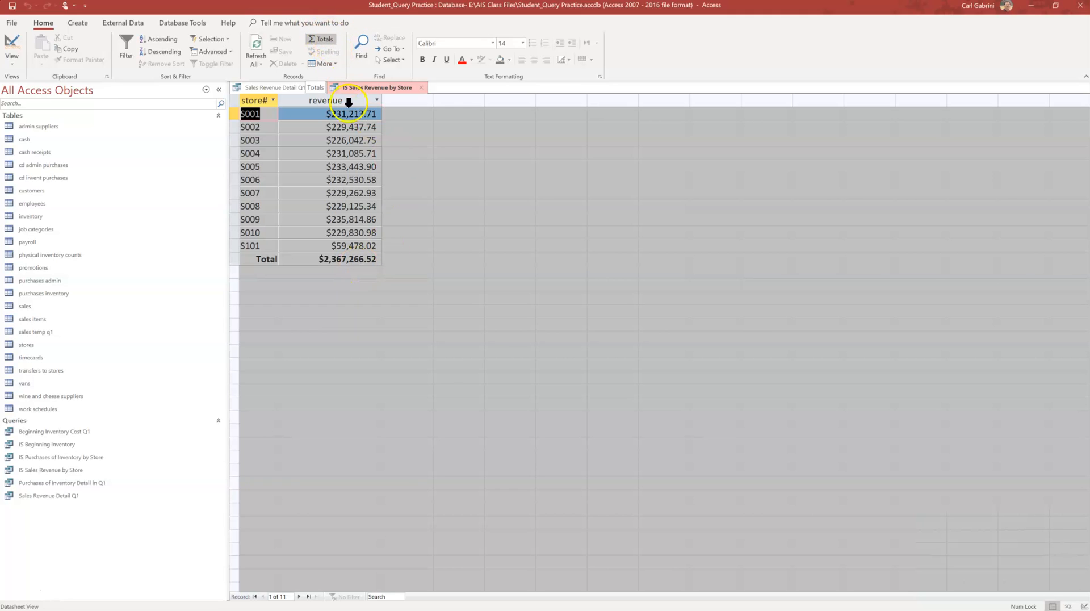
{"action": "left_click", "coordinate": [315, 259]}
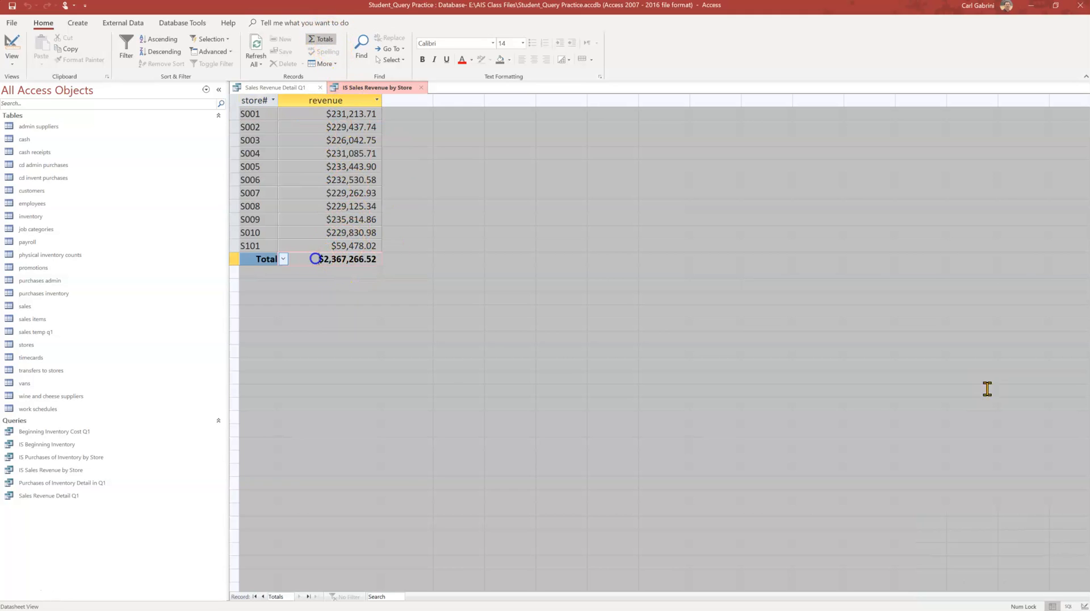
{"action": "left_click", "coordinate": [282, 259]}
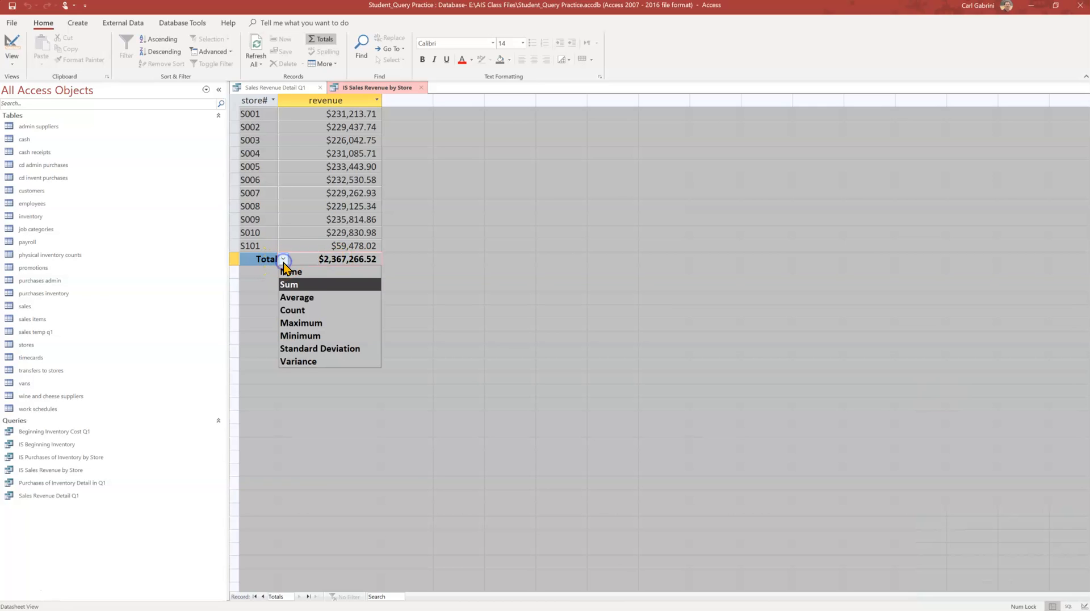
{"action": "left_click", "coordinate": [295, 284]}
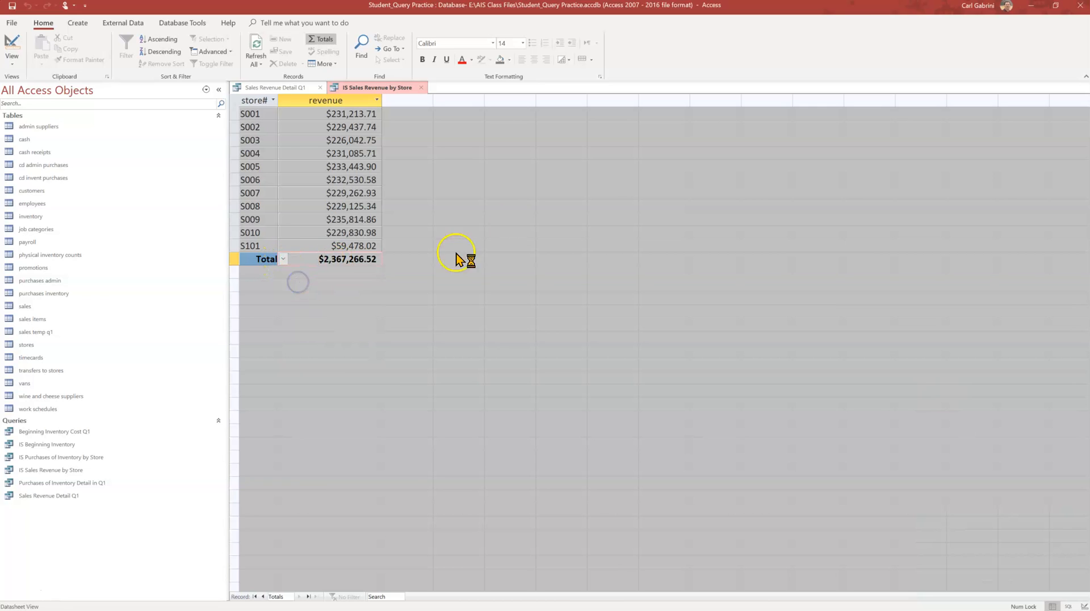